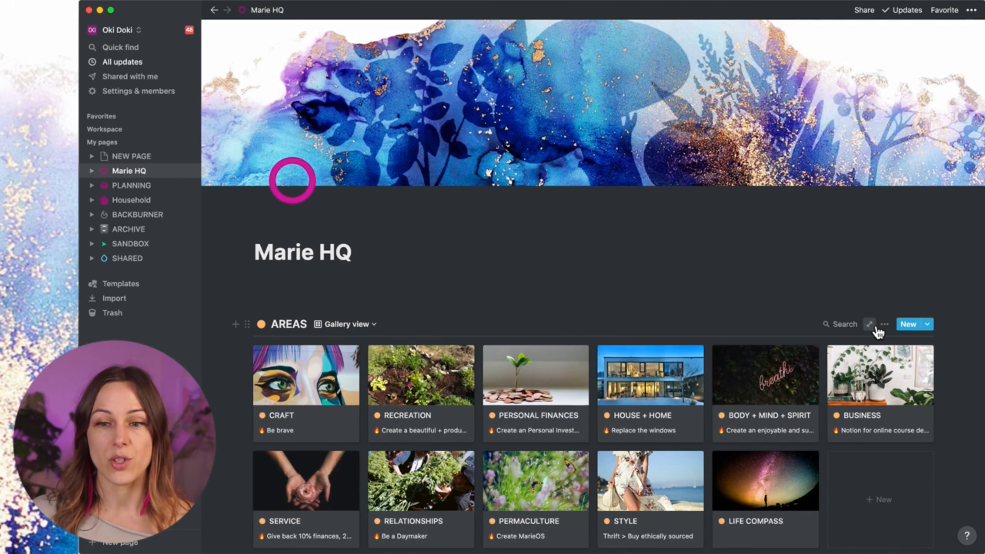
Step: Paste the AREAS view link under the Marie HQ title as a linked database table
click(885, 330)
click(898, 311)
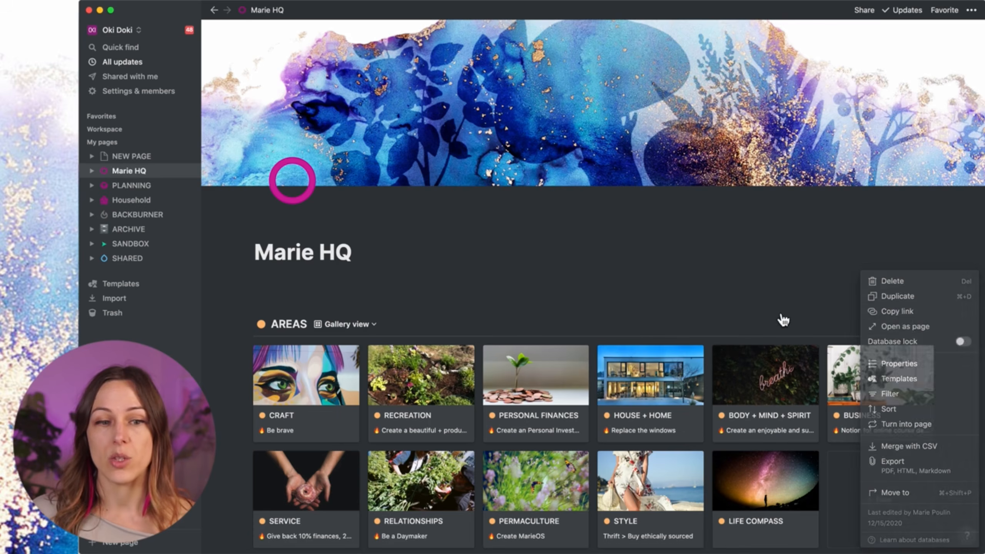
click(338, 286)
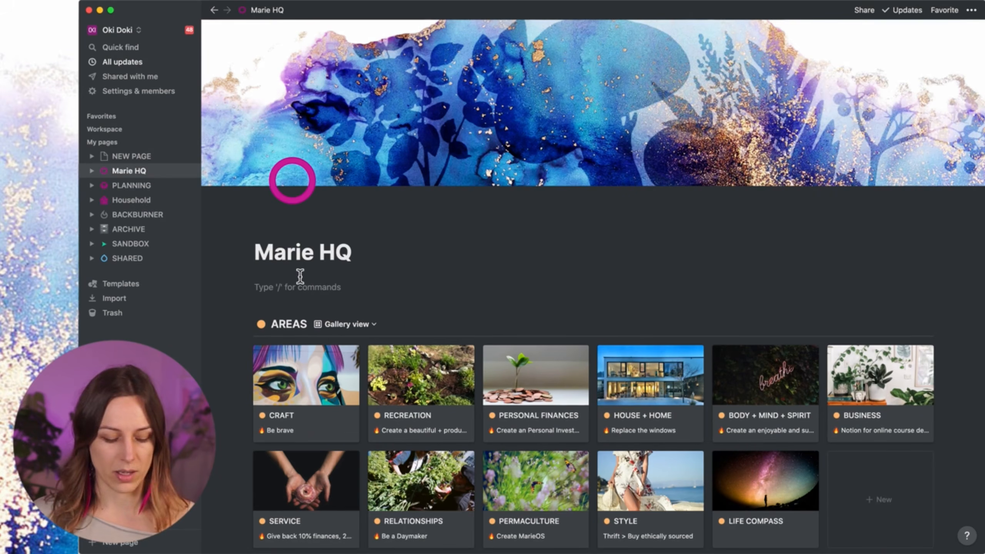
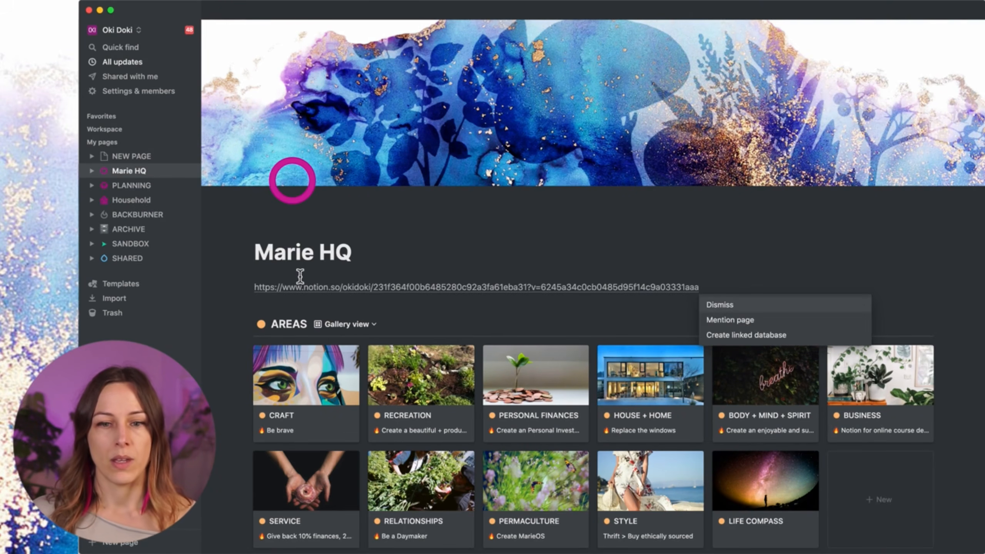
click(751, 340)
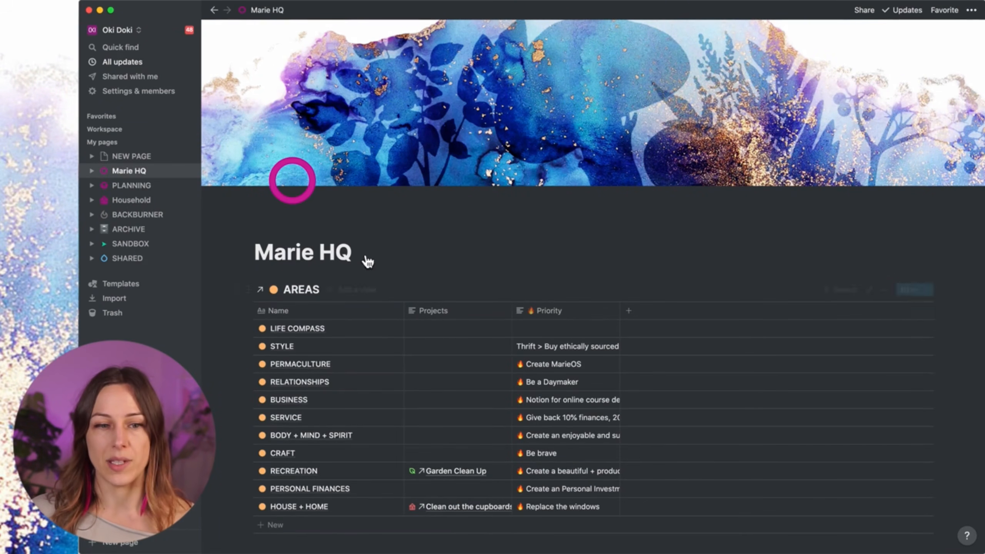
scroll(333, 300, down, 6)
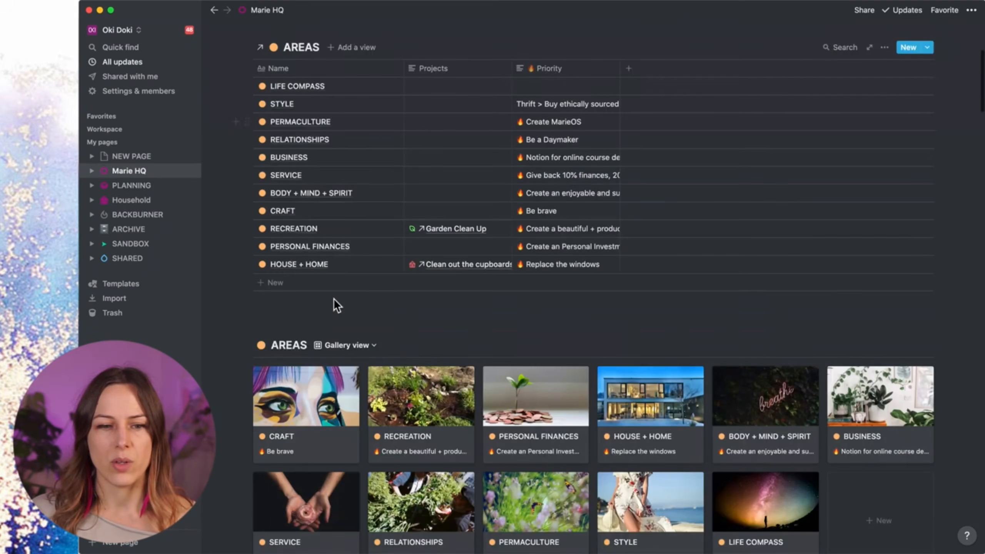
click(359, 344)
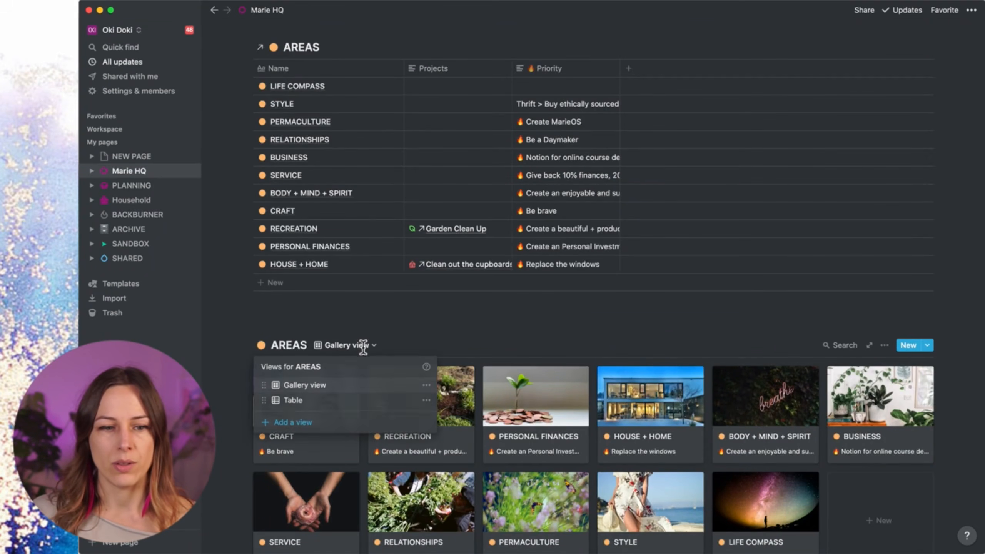
click(313, 325)
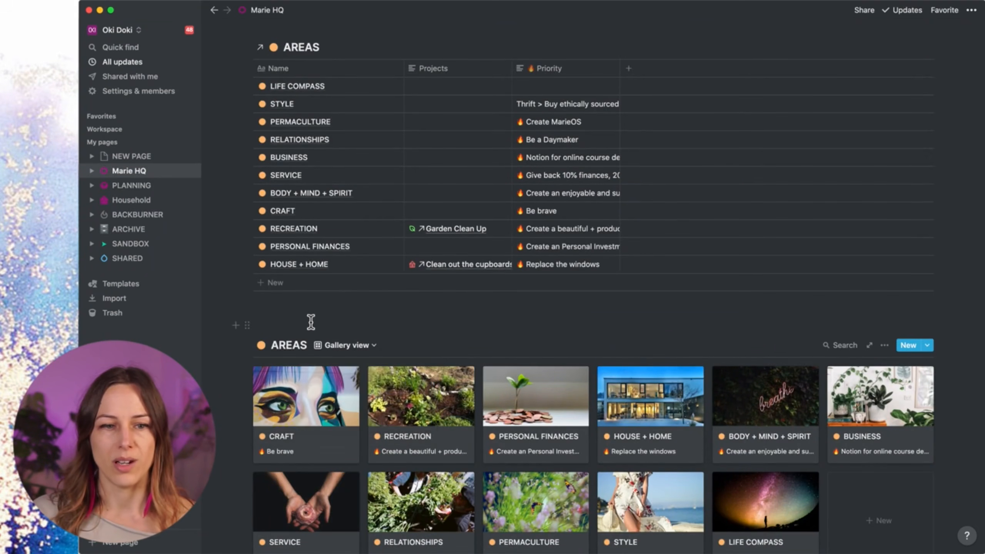
scroll(313, 322, up, 6)
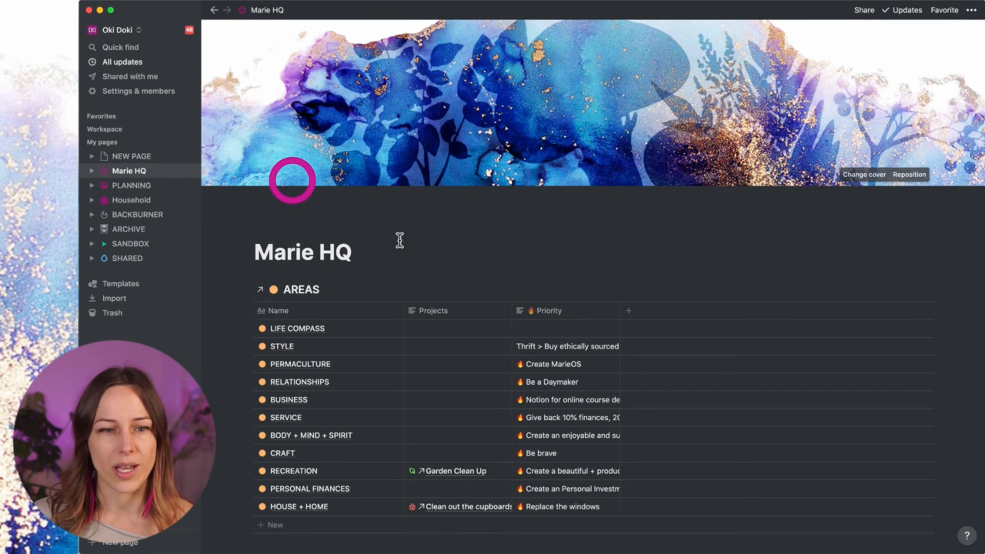
Step: Add a view named 'Gallery' with the Gallery layout to the linked AREAS database
click(357, 290)
text(Gallery)
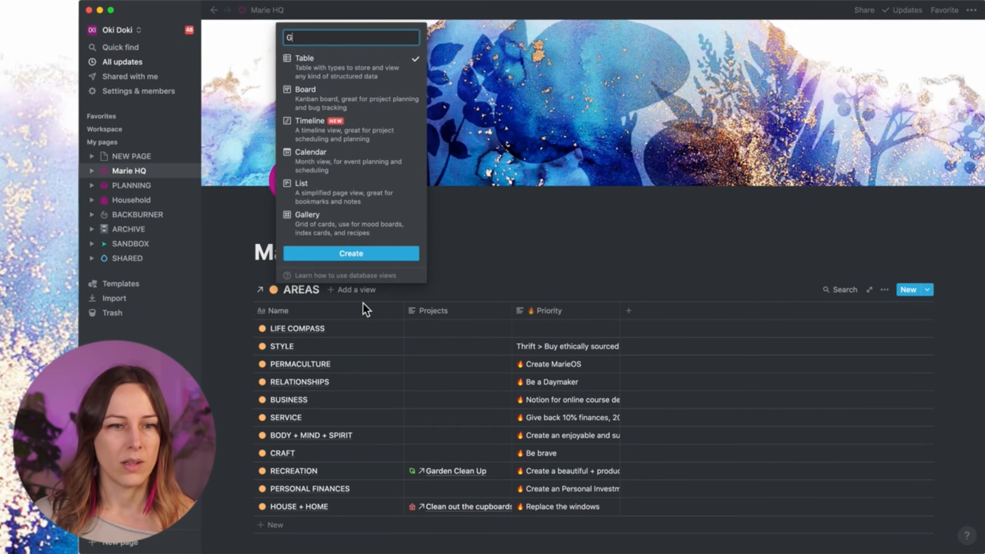
click(348, 216)
click(349, 256)
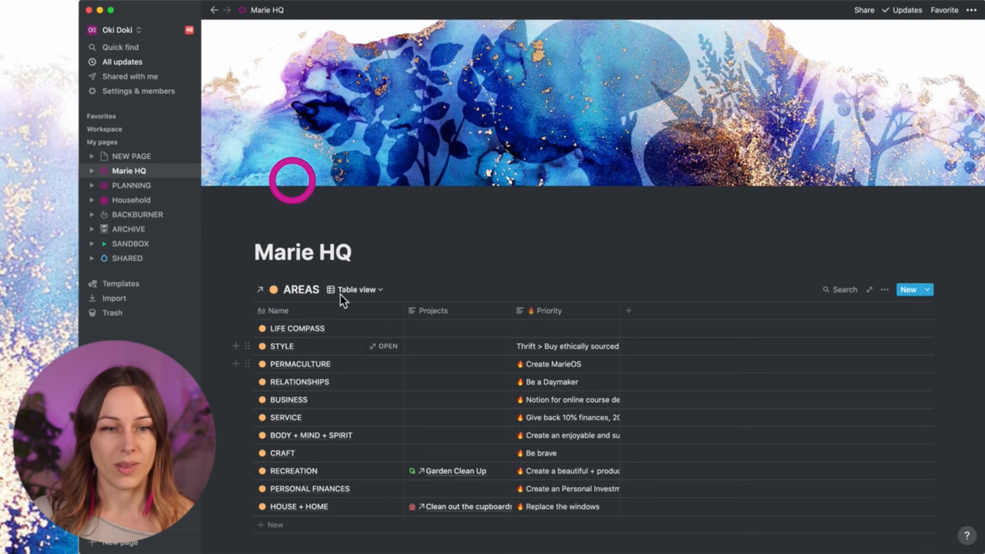
scroll(340, 293, down, 2)
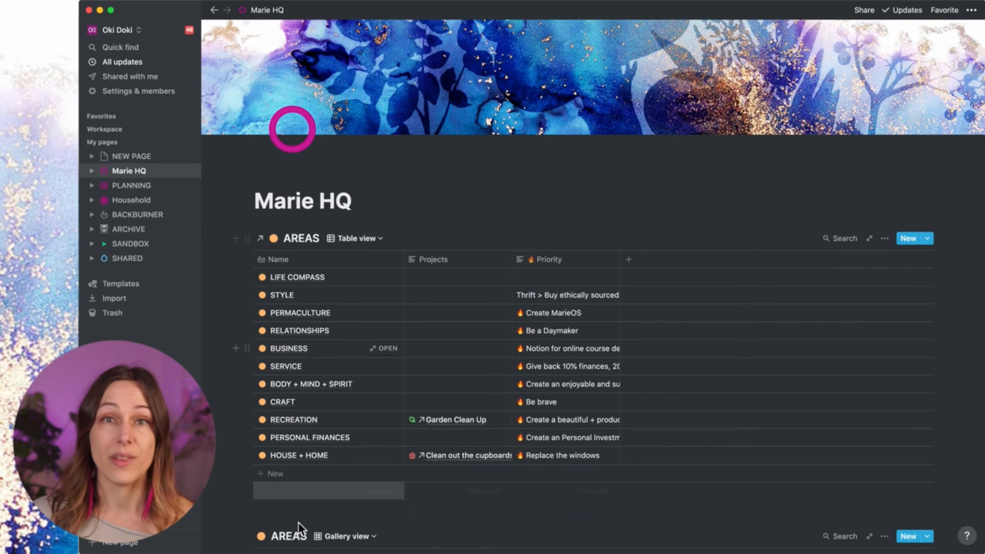
Step: Below the first table, insert a linked database with /cr, picking AREAS (Marie HQ) via search 'areas'
scroll(299, 521, down, 1)
click(282, 487)
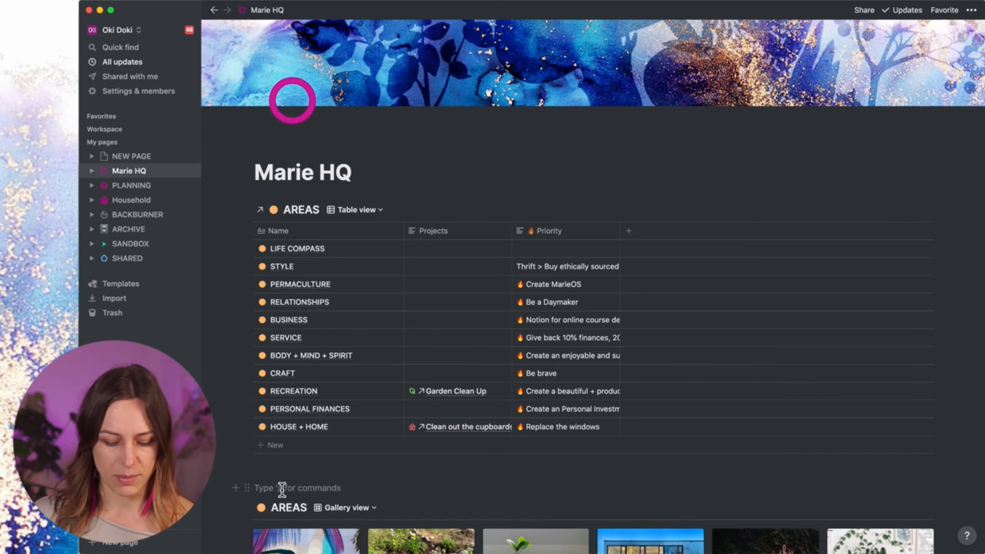
text(/cr)
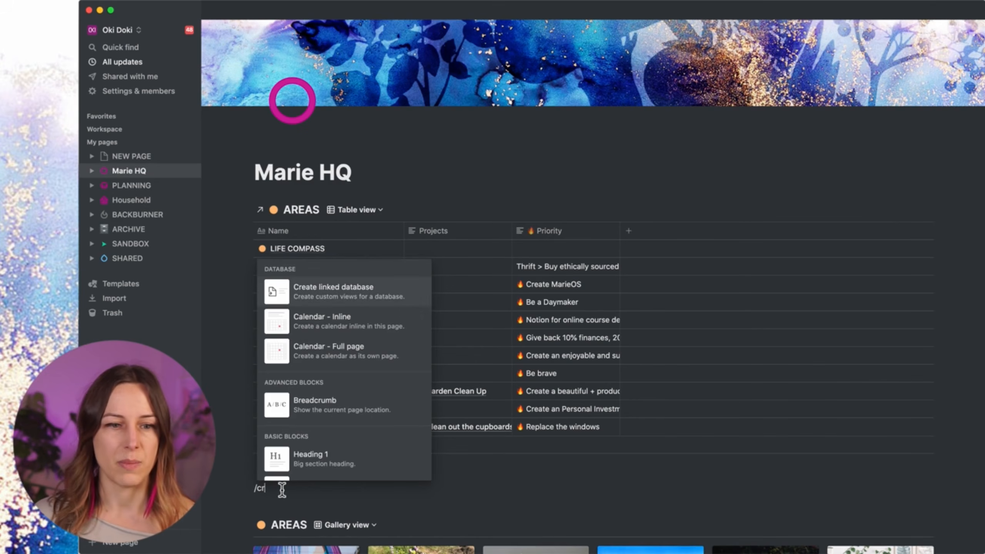
key(Return)
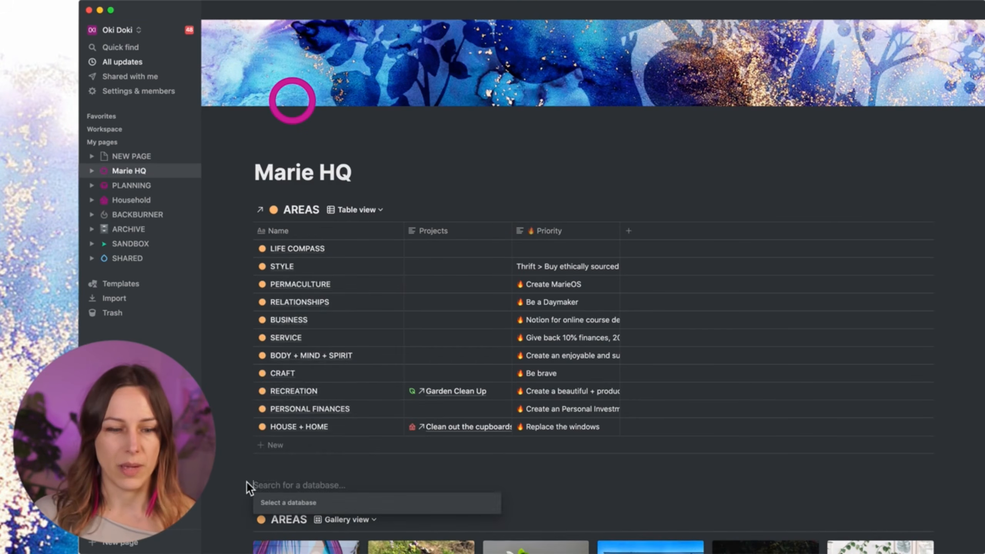
text(areas)
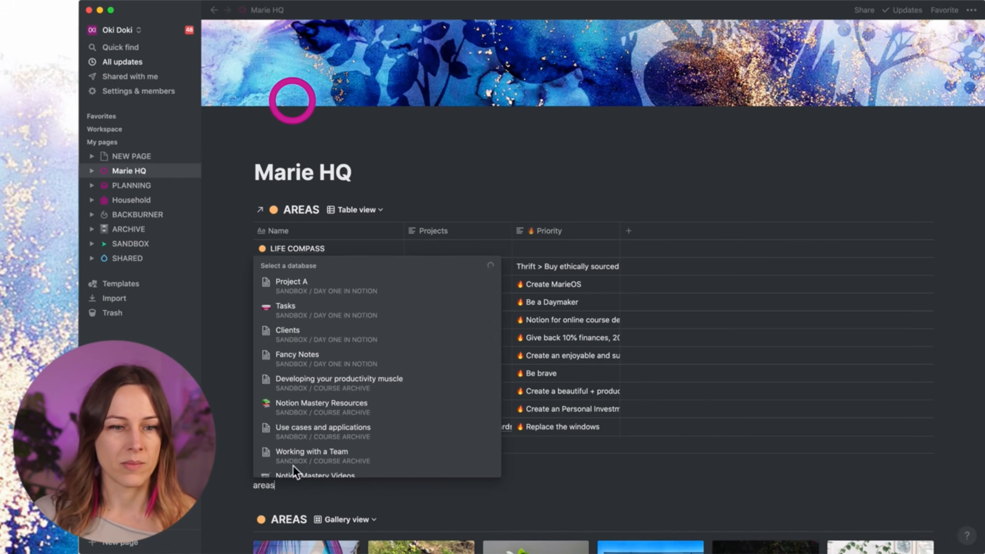
click(317, 317)
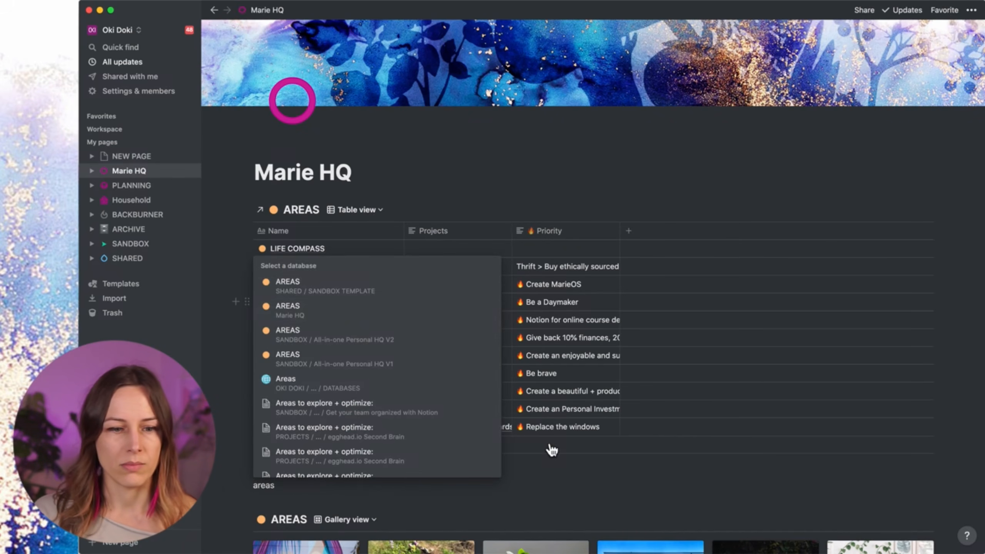
scroll(321, 499, down, 1)
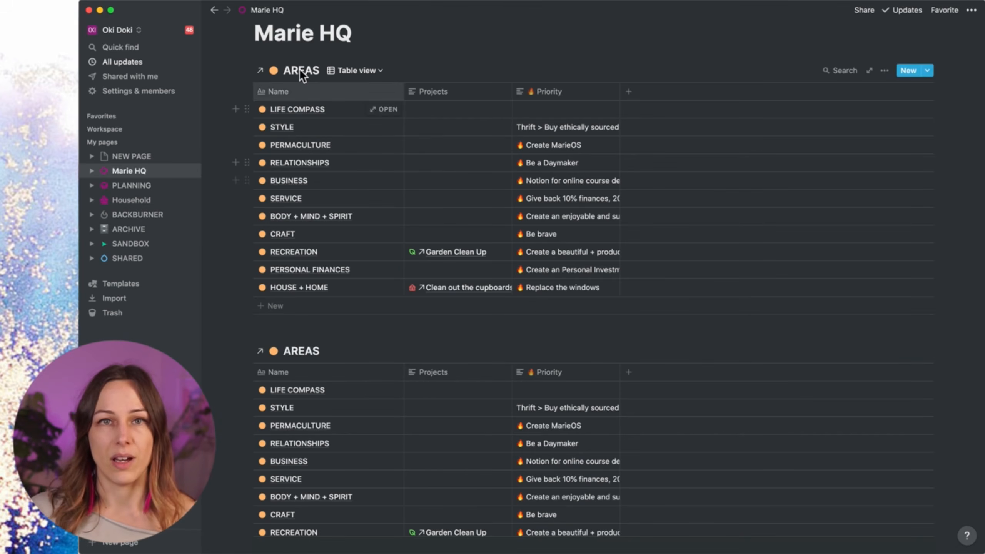
Step: Reorder the linked AREAS views so Gallery comes before Table
click(356, 71)
drag(293, 123, 287, 110)
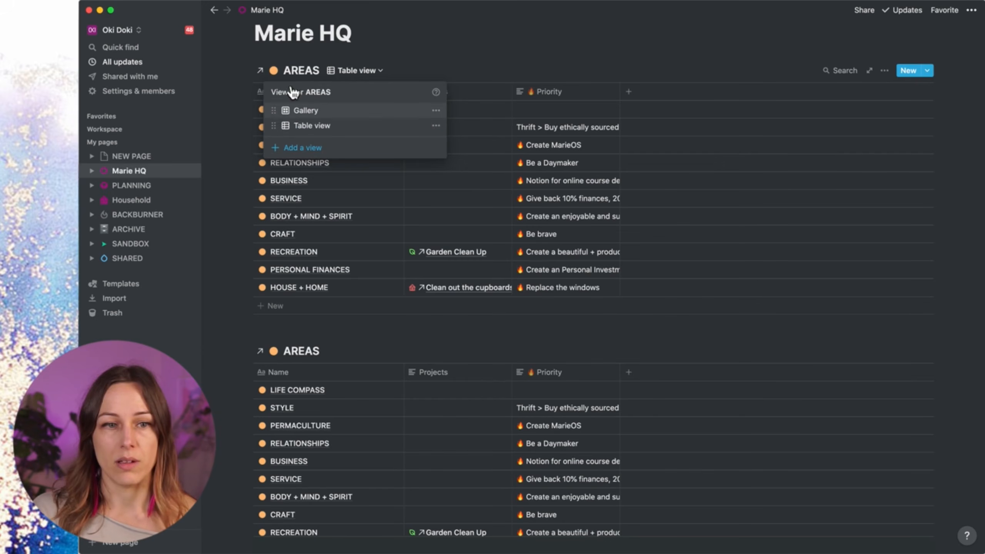
click(296, 60)
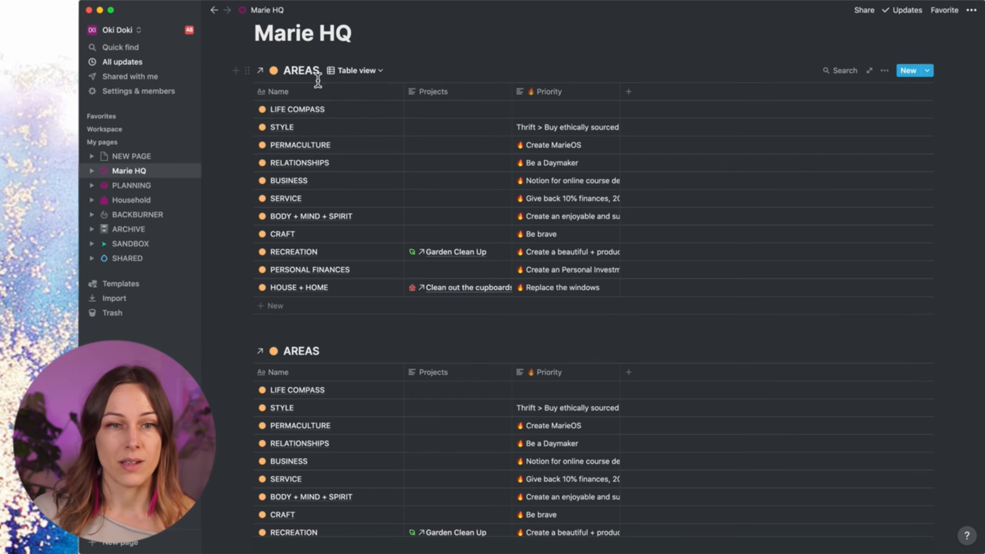
click(353, 70)
Step: Add a 'timeline' view with the Timeline layout, then start a List view named 'list'
click(299, 147)
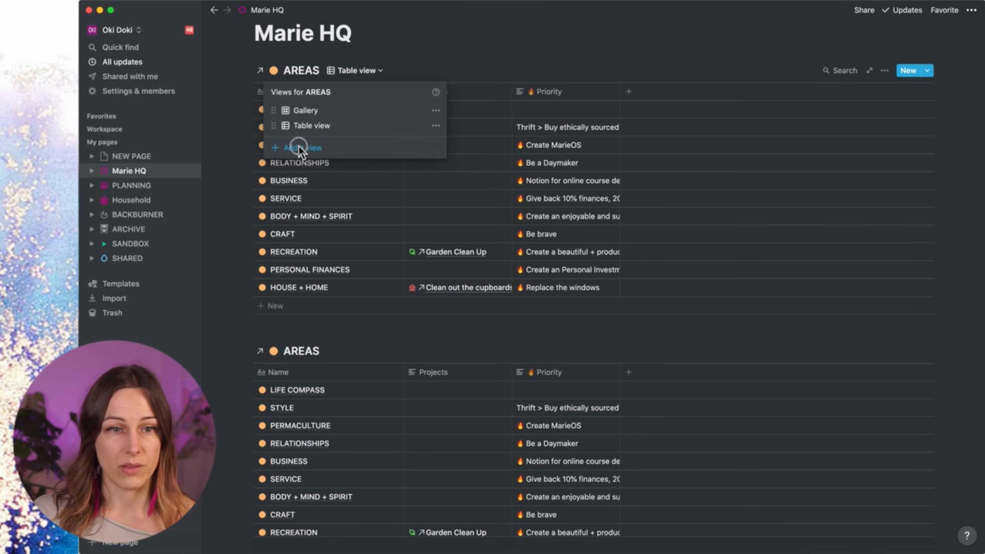
click(511, 117)
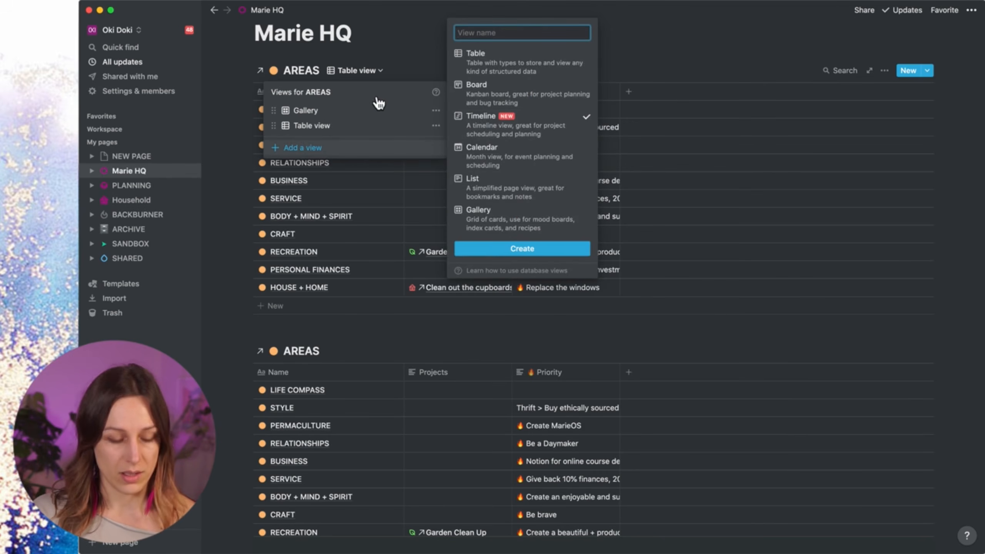
text(timeline)
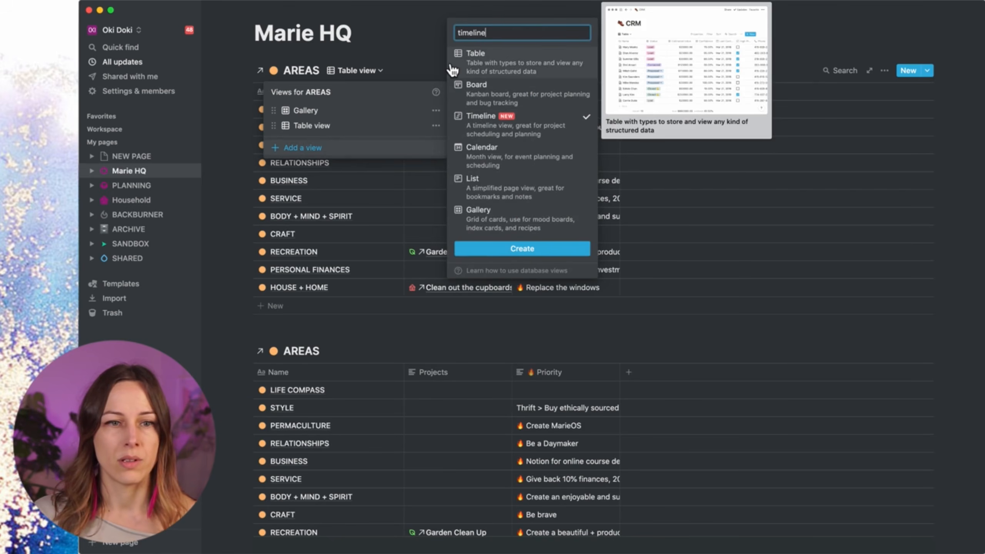
key(Return)
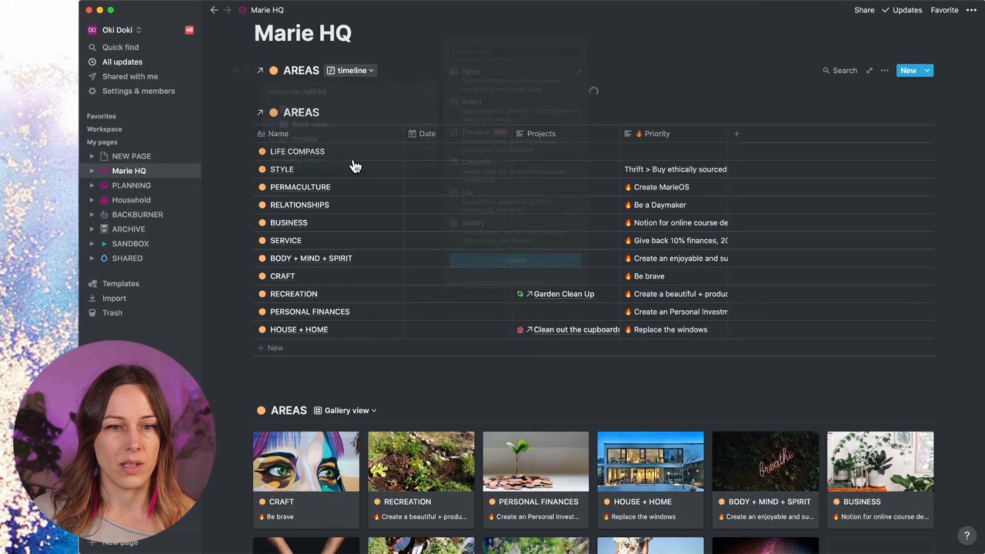
click(502, 208)
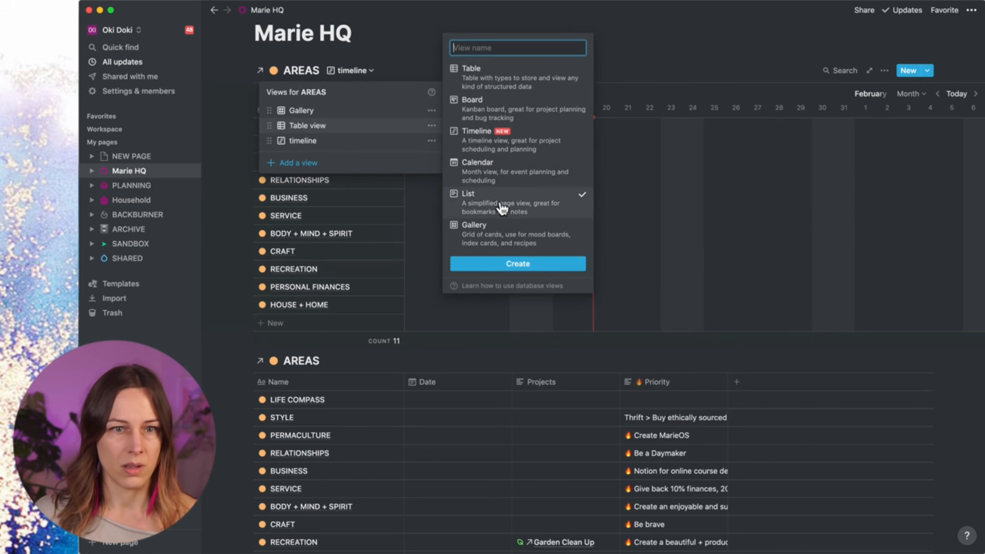
text(list)
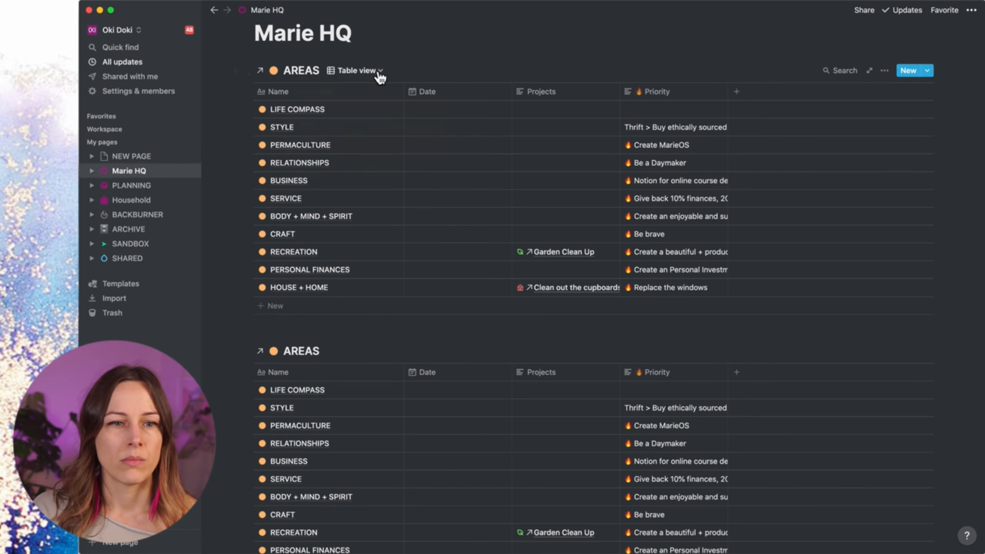
Step: Delete the second linked AREAS table
click(379, 73)
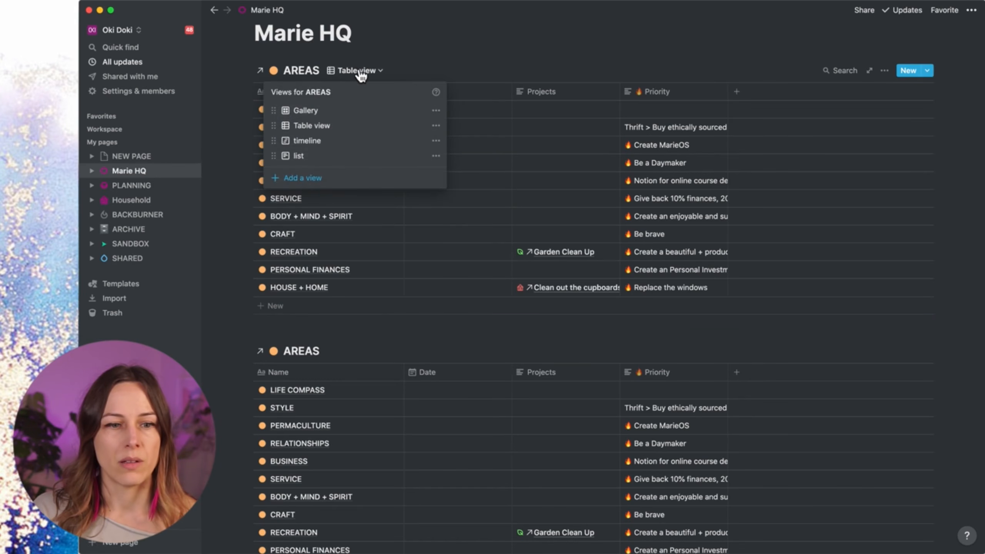
click(295, 278)
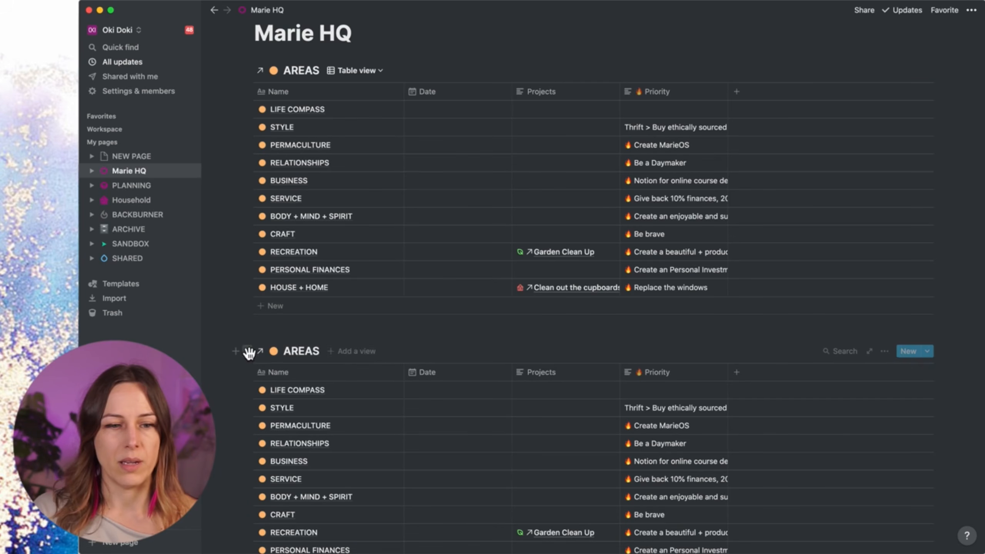
click(249, 353)
key(Delete)
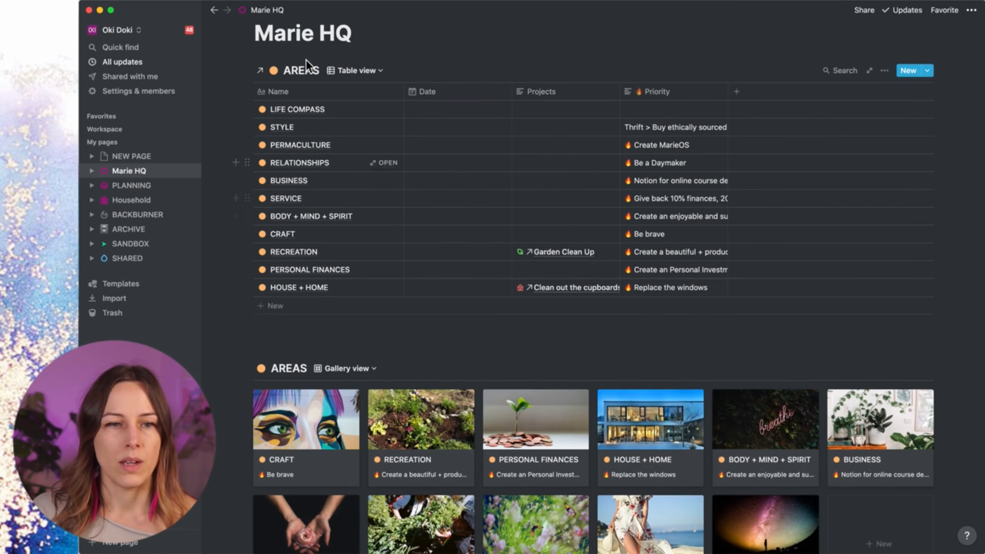
Step: Switch the top AREAS database to Gallery view with card preview set to None
click(368, 72)
click(319, 116)
click(884, 70)
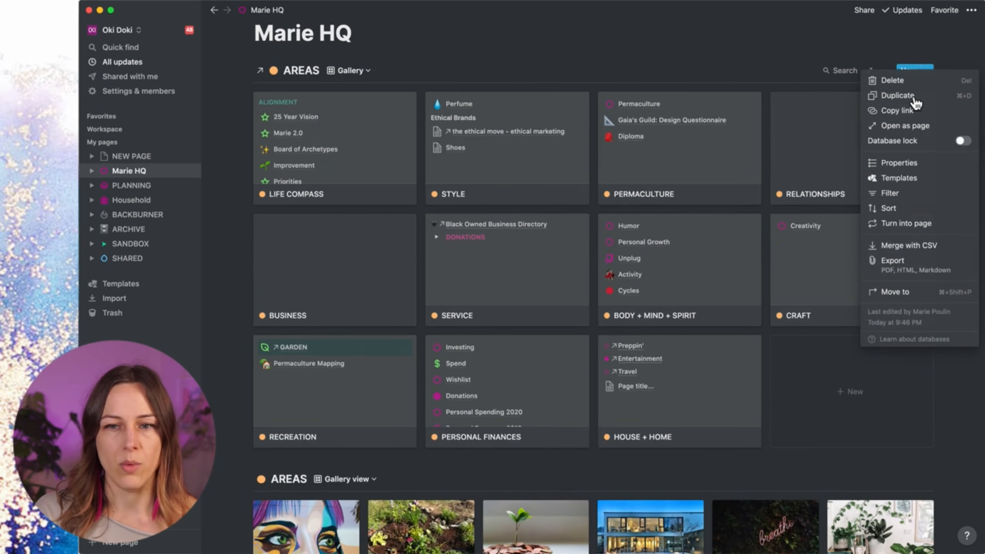
click(897, 163)
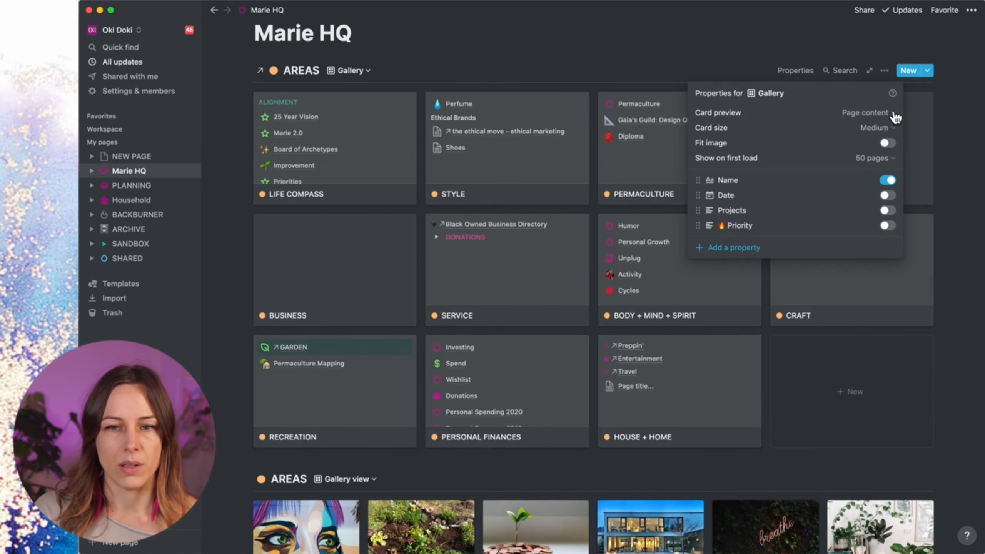
click(895, 117)
click(837, 130)
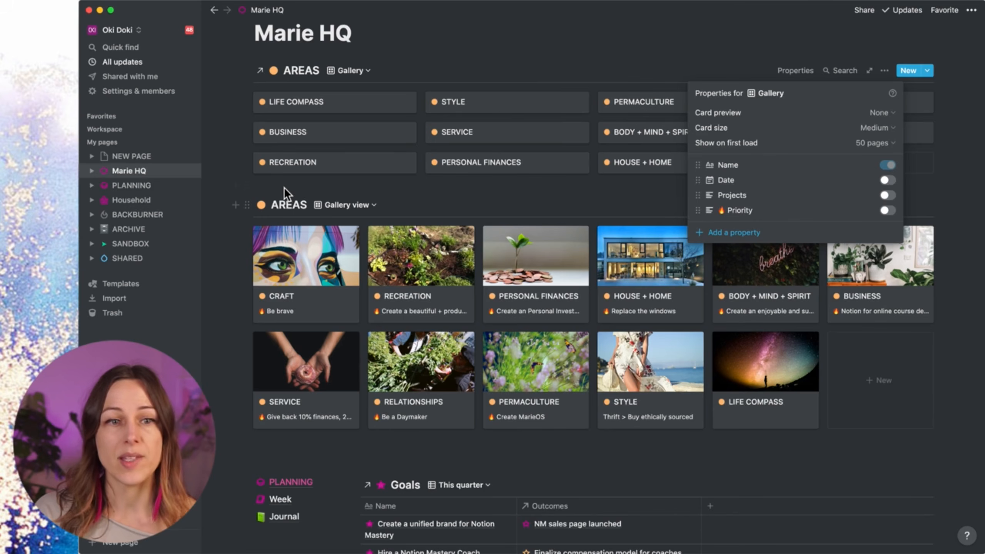
key(Escape)
scroll(396, 128, up, 2)
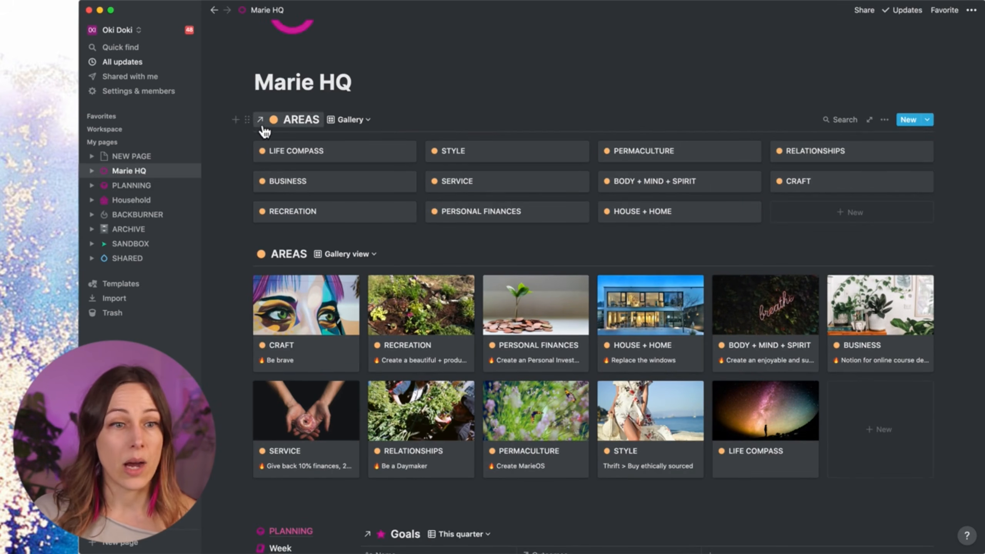
Step: Duplicate the compact AREAS gallery block with Cmd+D so a copy sits beneath it
click(244, 120)
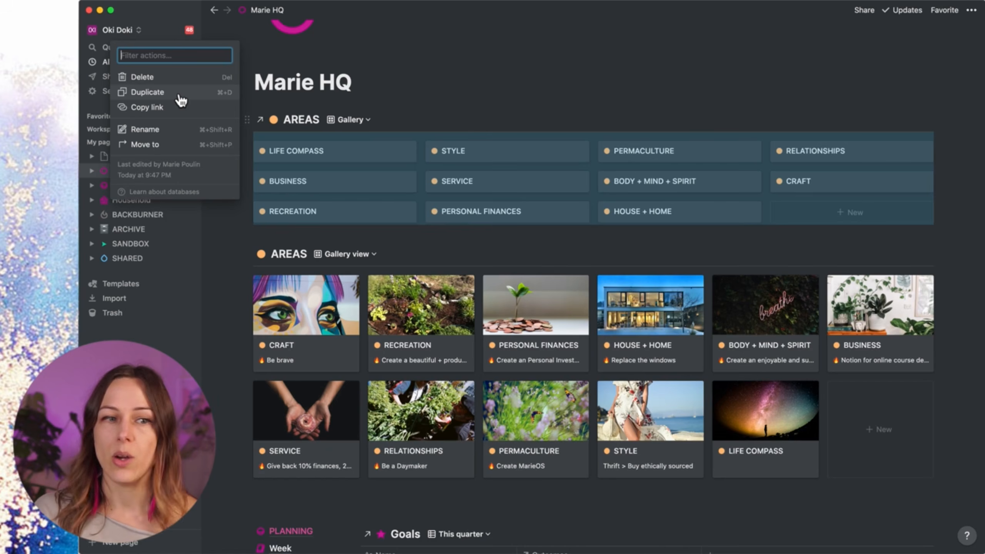
key(super+d)
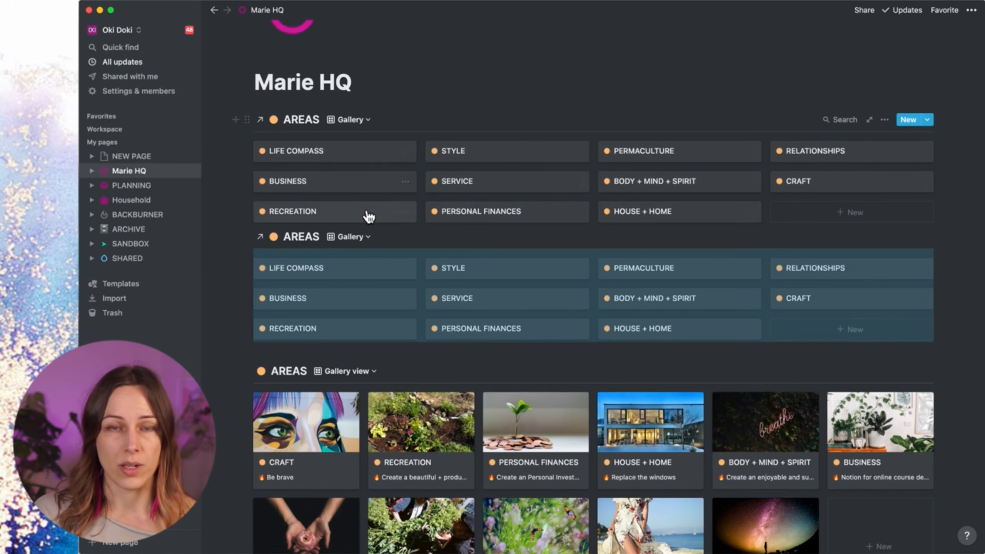
click(359, 236)
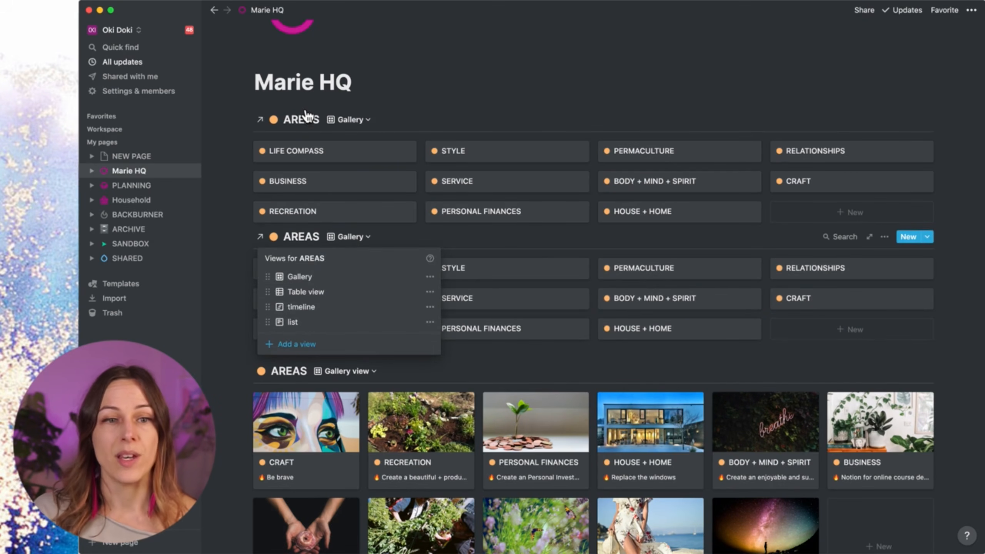
click(309, 83)
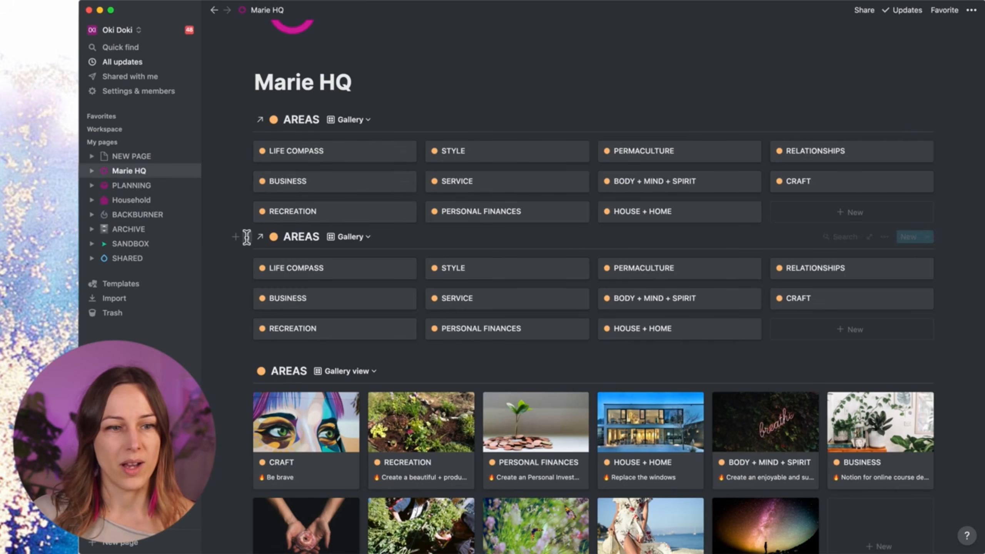
Step: Move the copied AREAS gallery onto NEW PAGE and make that page full width
drag(172, 182, 139, 158)
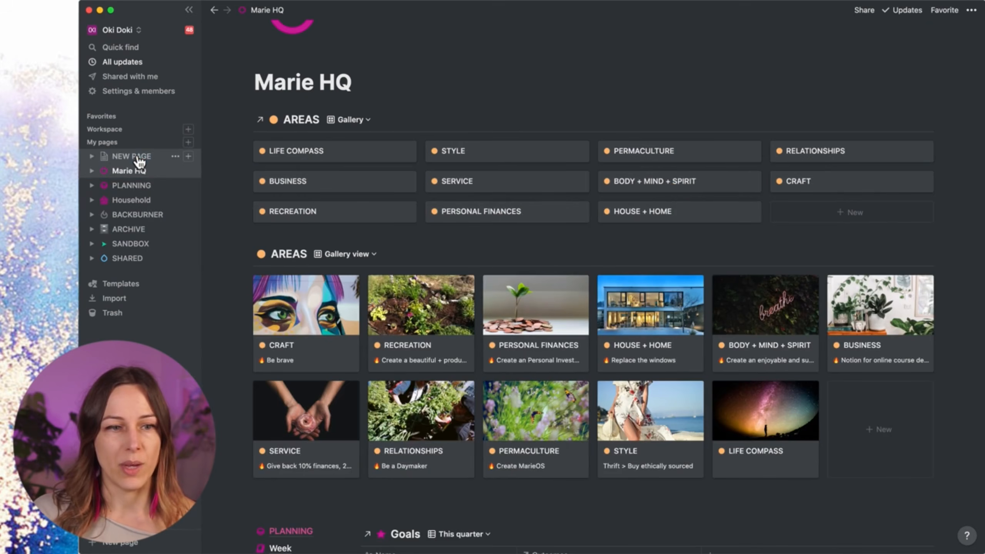
click(139, 157)
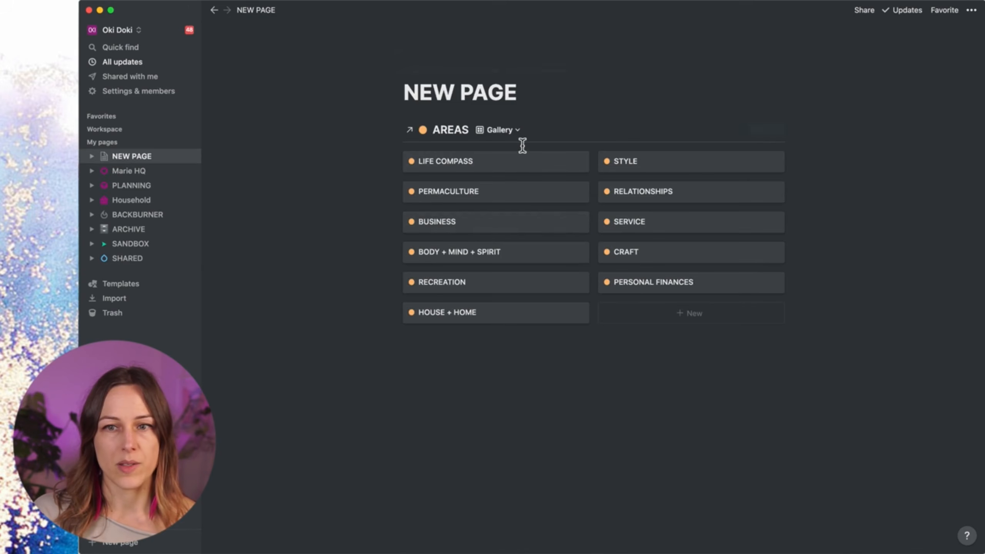
click(971, 10)
click(963, 102)
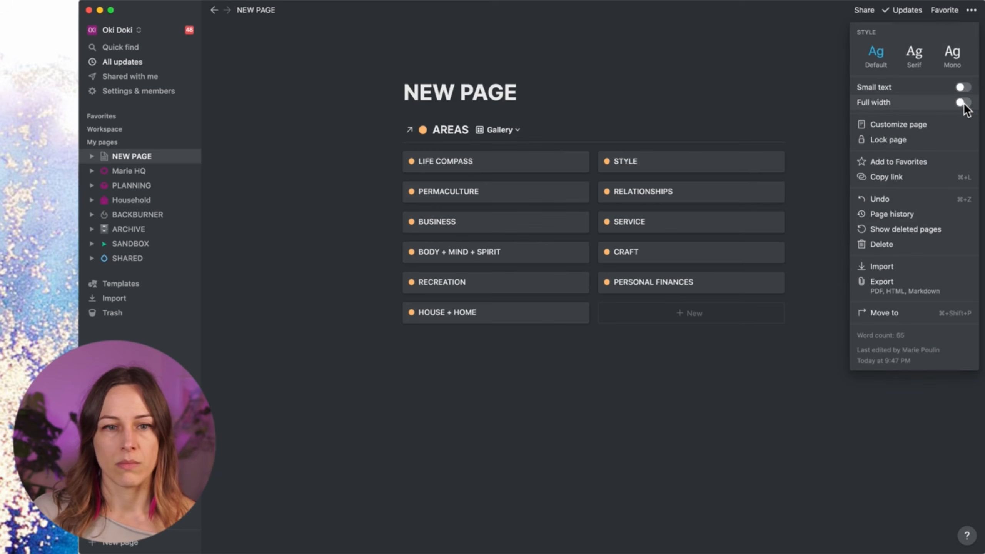
key(Escape)
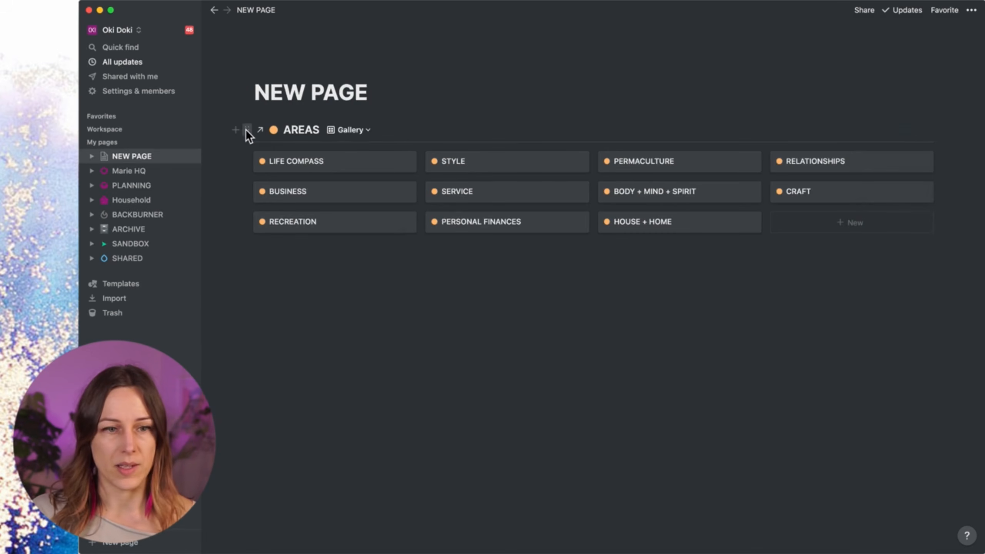
Step: Duplicate the AREAS gallery on NEW PAGE, adjust the blocks below it, then return to Marie HQ
click(246, 129)
key(super+d)
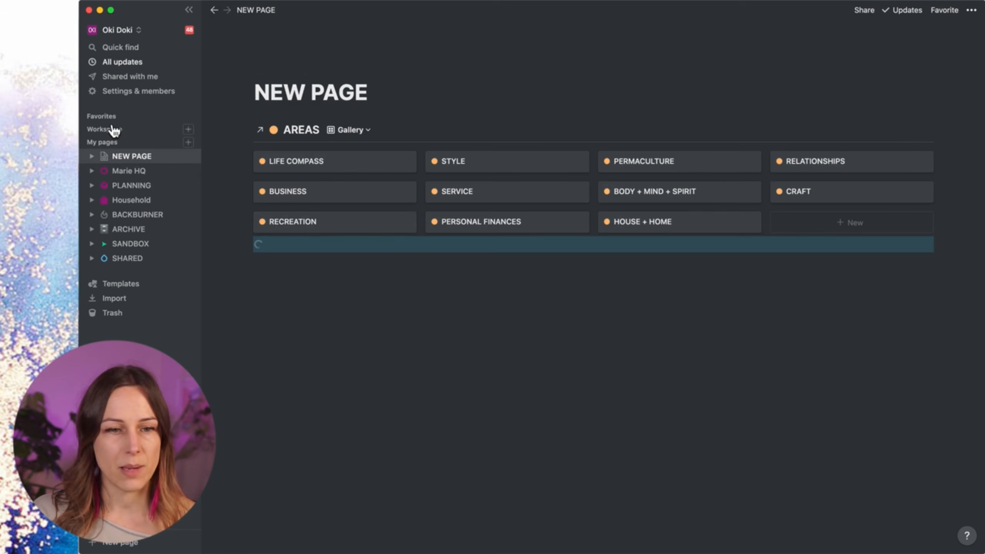
key(BackSpace)
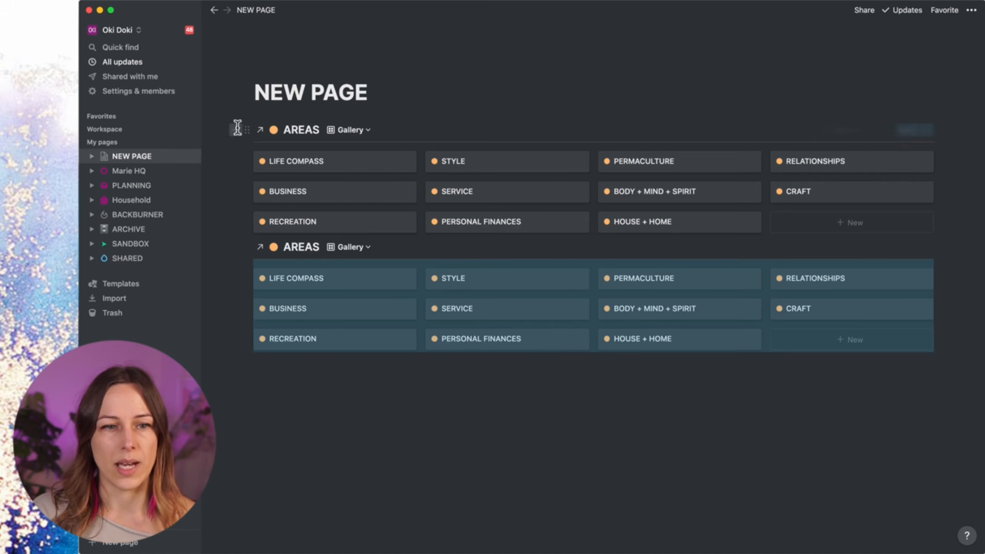
click(237, 129)
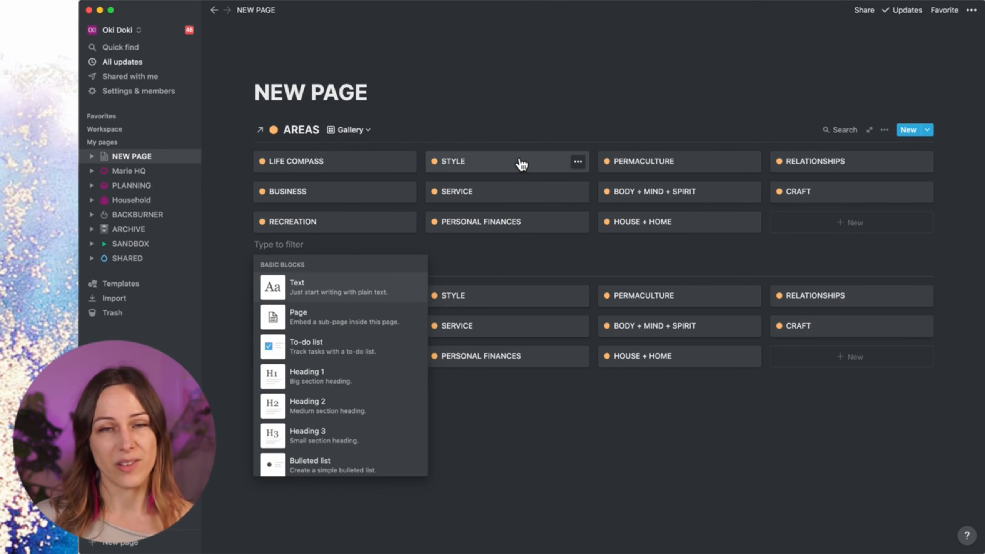
click(128, 173)
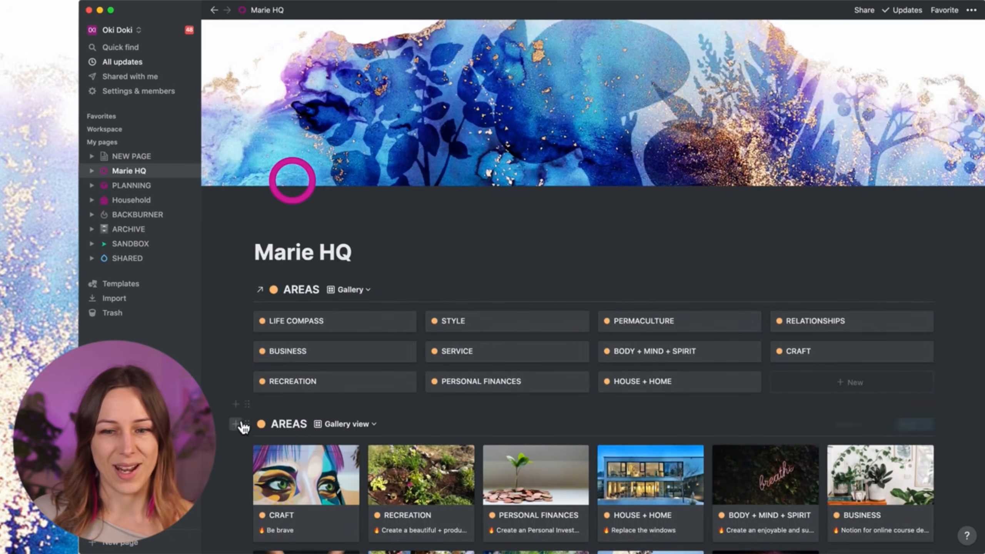
Step: Turn the original AREAS gallery into an AREAS page link with two blank lines above it
click(883, 424)
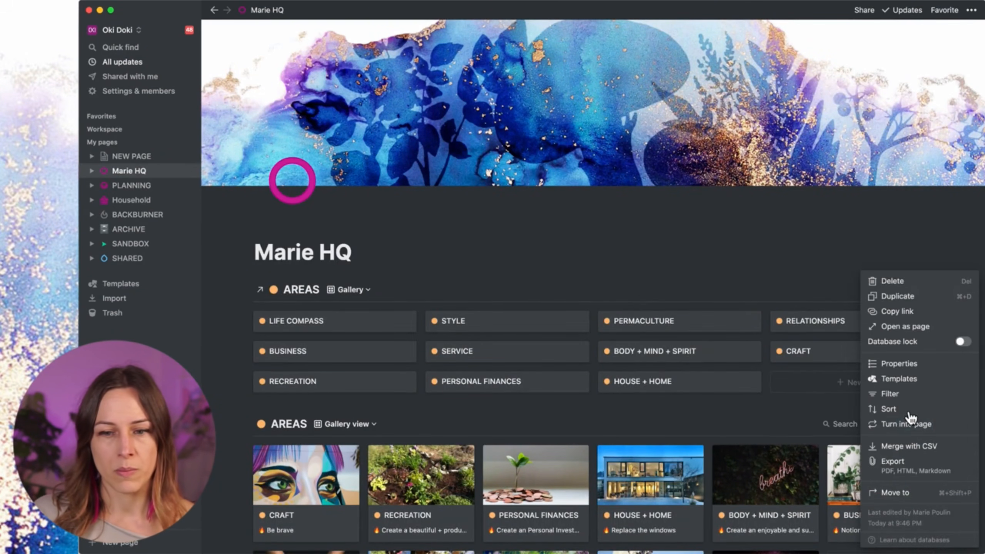
click(903, 426)
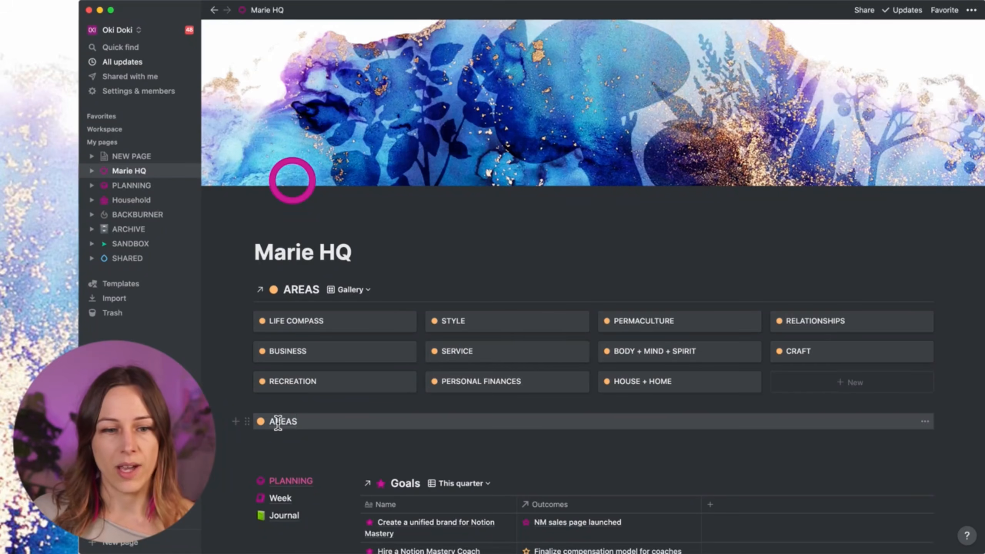
click(293, 403)
key(Return)
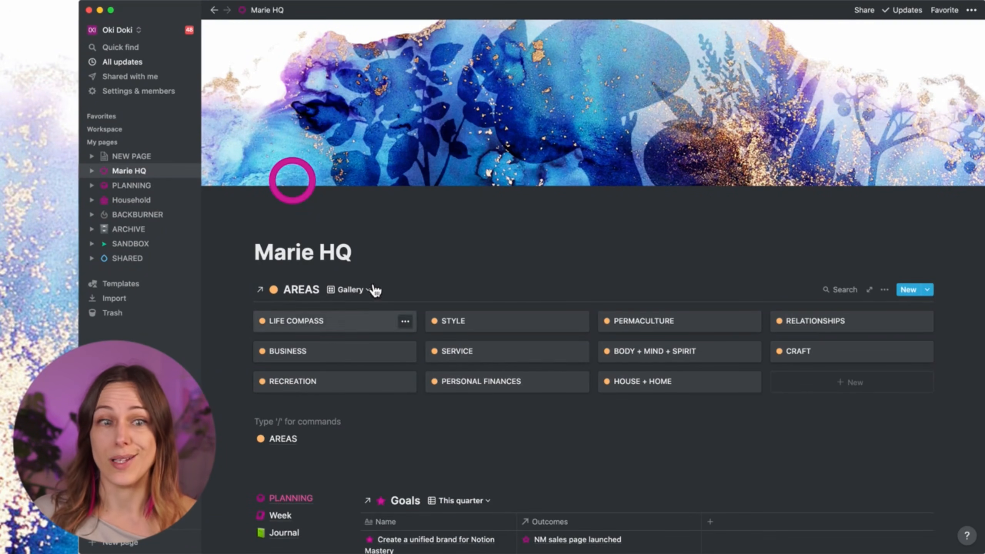